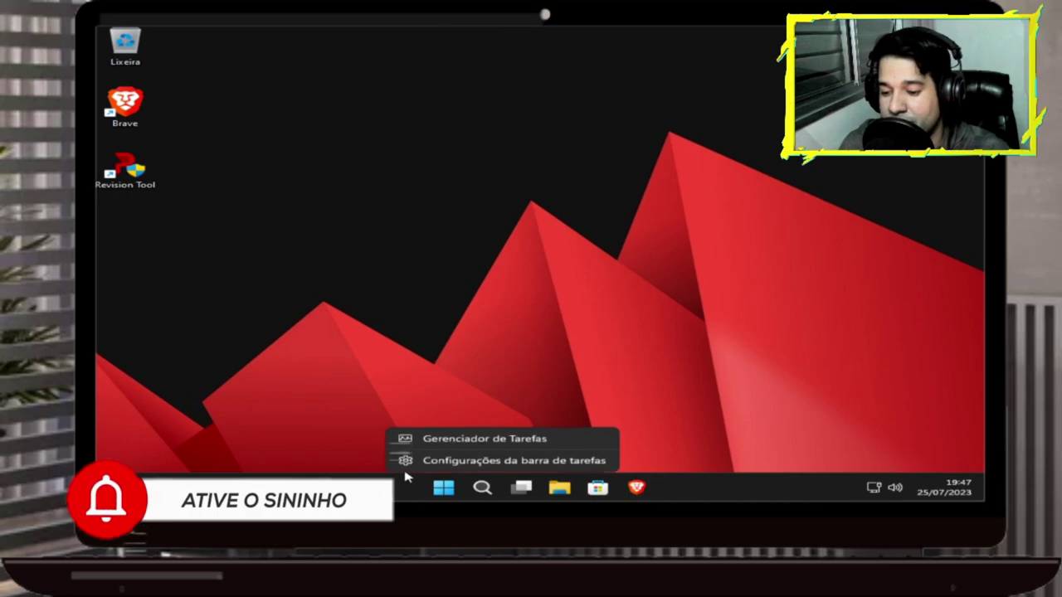
- Open the Gerenciador de Tarefas and examine the memory and CPU usage under Desempenho
{"action": "left_click", "coordinate": [448, 440]}
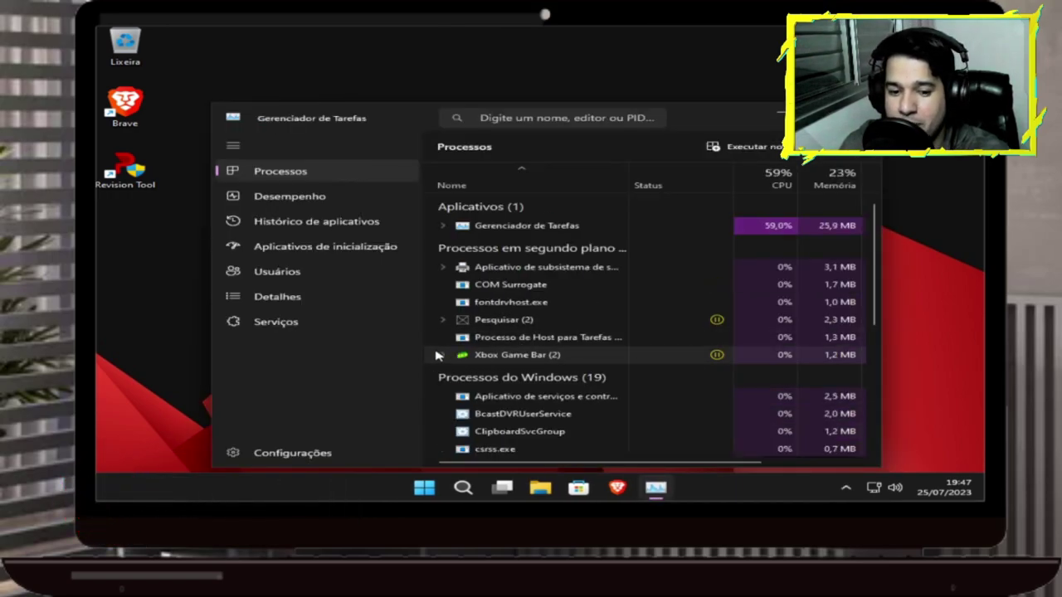
{"action": "left_click", "coordinate": [291, 195]}
{"action": "left_click", "coordinate": [322, 174]}
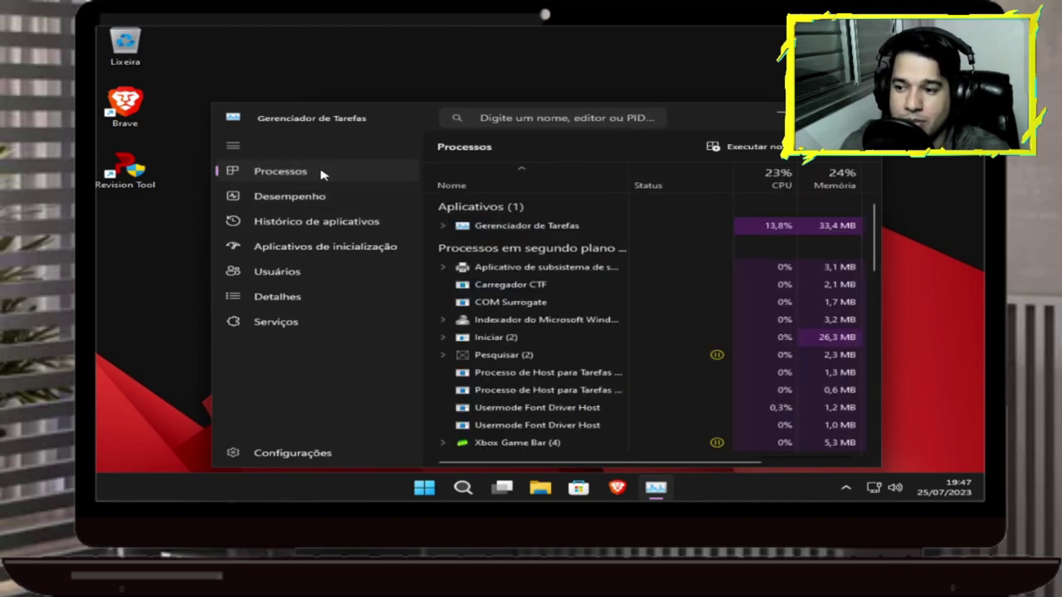
{"action": "left_click", "coordinate": [327, 196]}
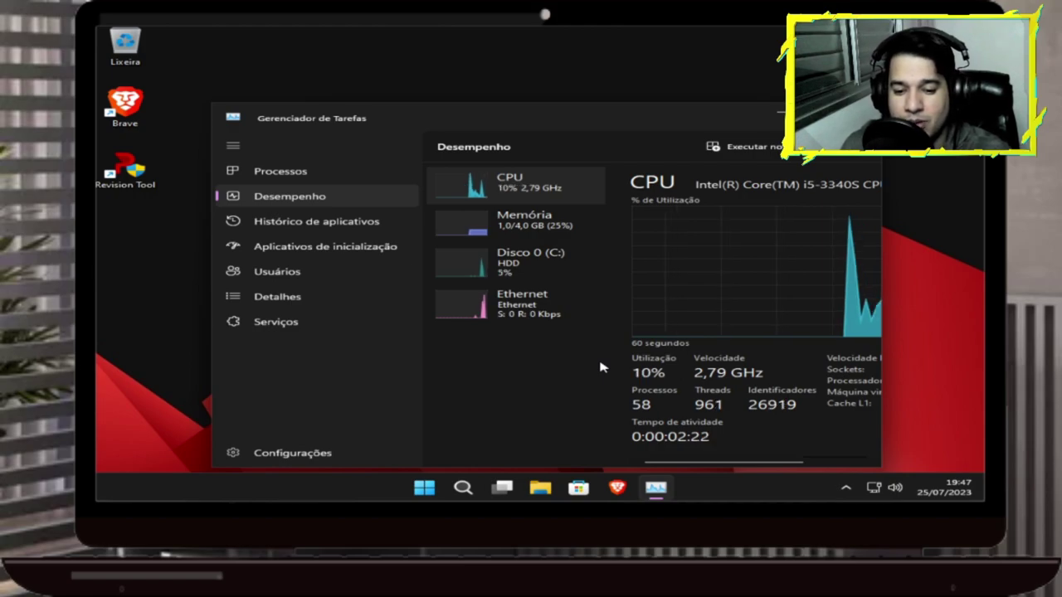
{"action": "left_click", "coordinate": [514, 224]}
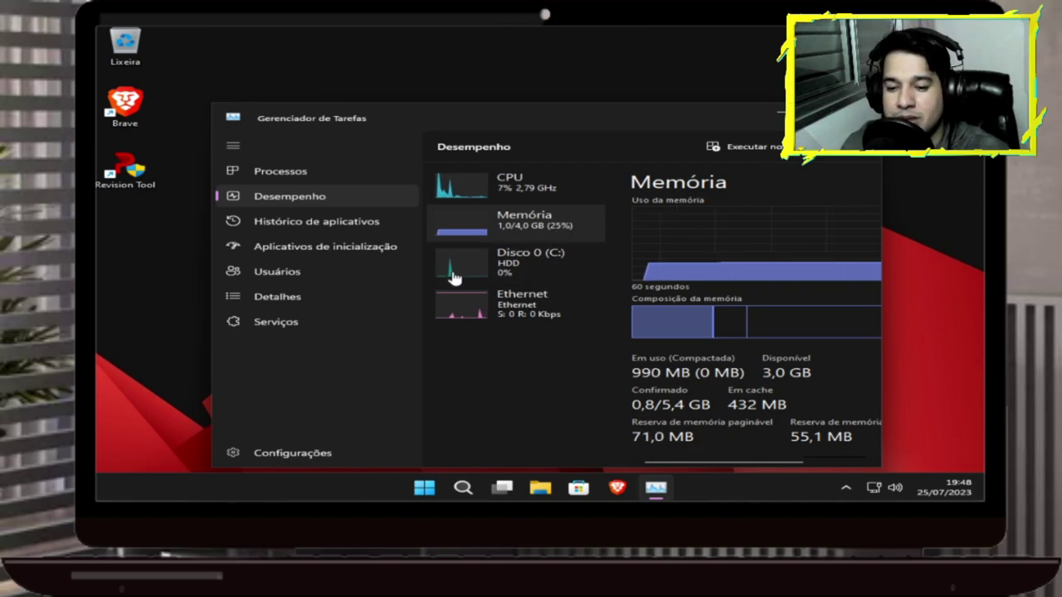
{"action": "left_click", "coordinate": [510, 186]}
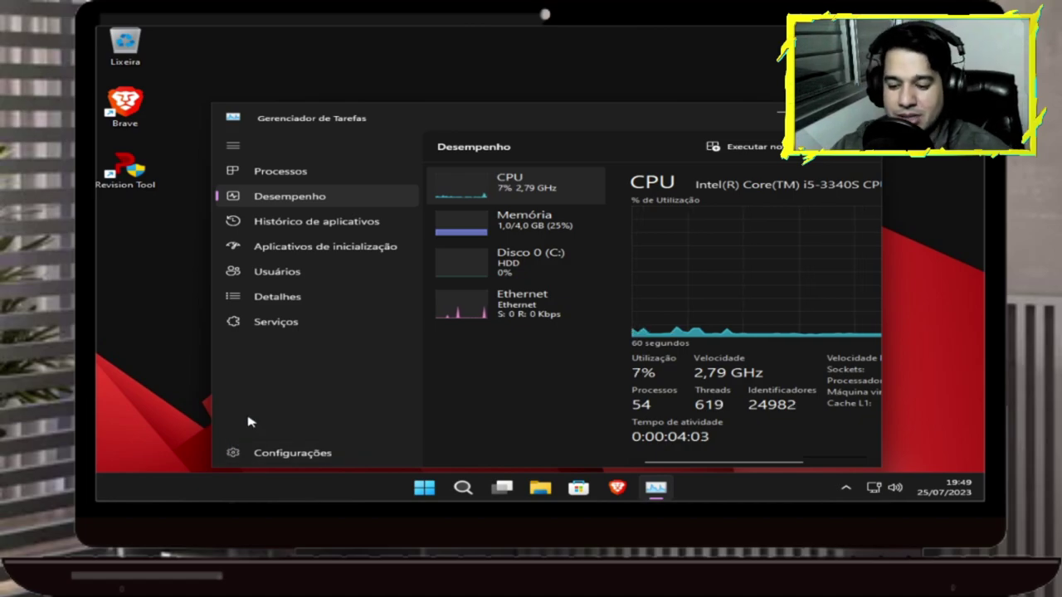
- Open Este Computador in File Explorer and inspect the space usage in the properties of Disco Local (C:)
{"action": "left_click", "coordinate": [537, 491]}
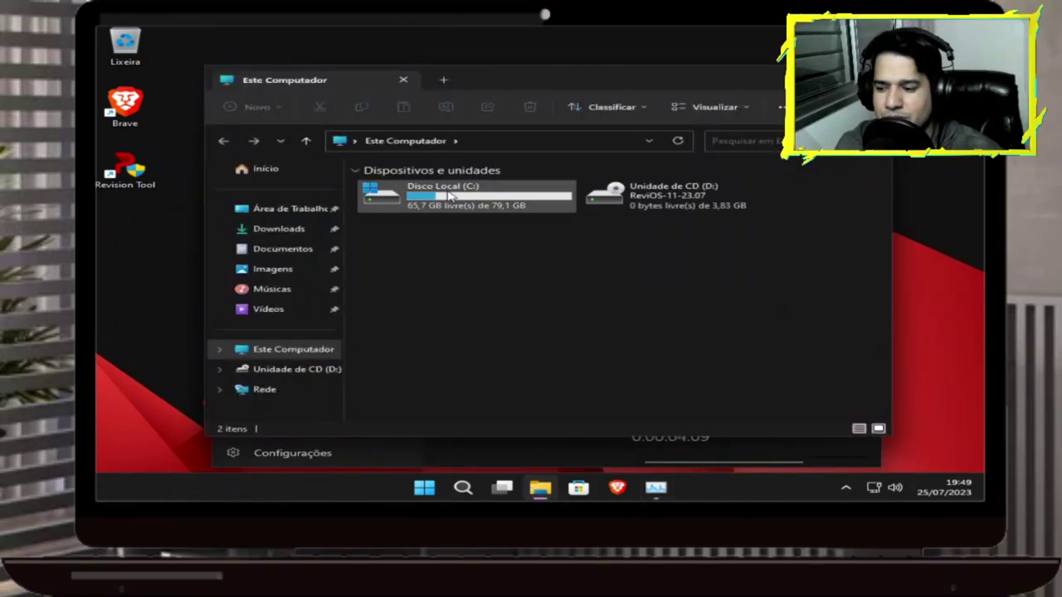
{"action": "left_click", "coordinate": [407, 461]}
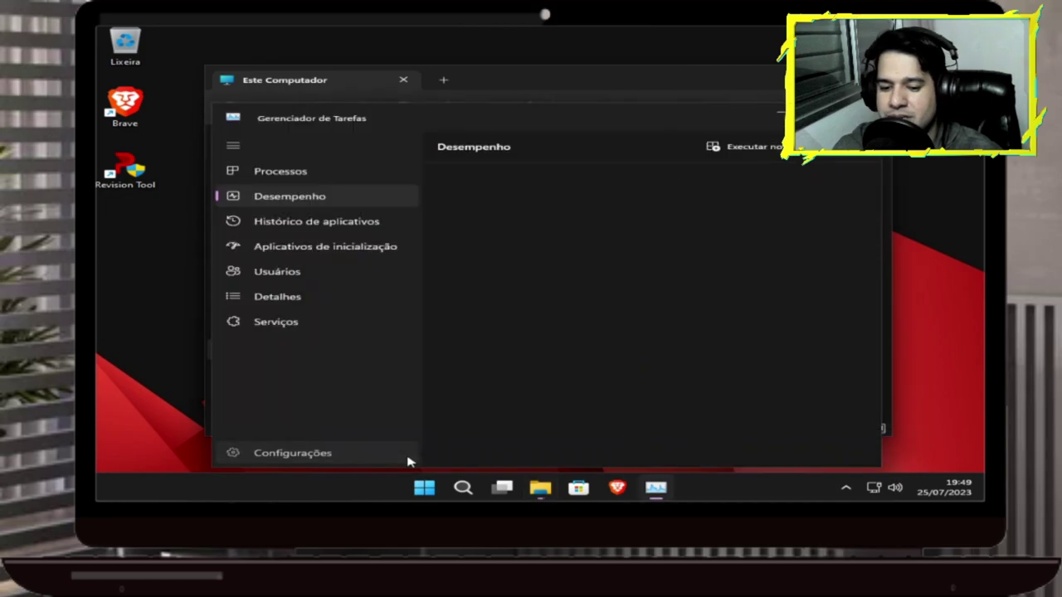
{"action": "left_click", "coordinate": [407, 461]}
{"action": "left_click", "coordinate": [540, 488]}
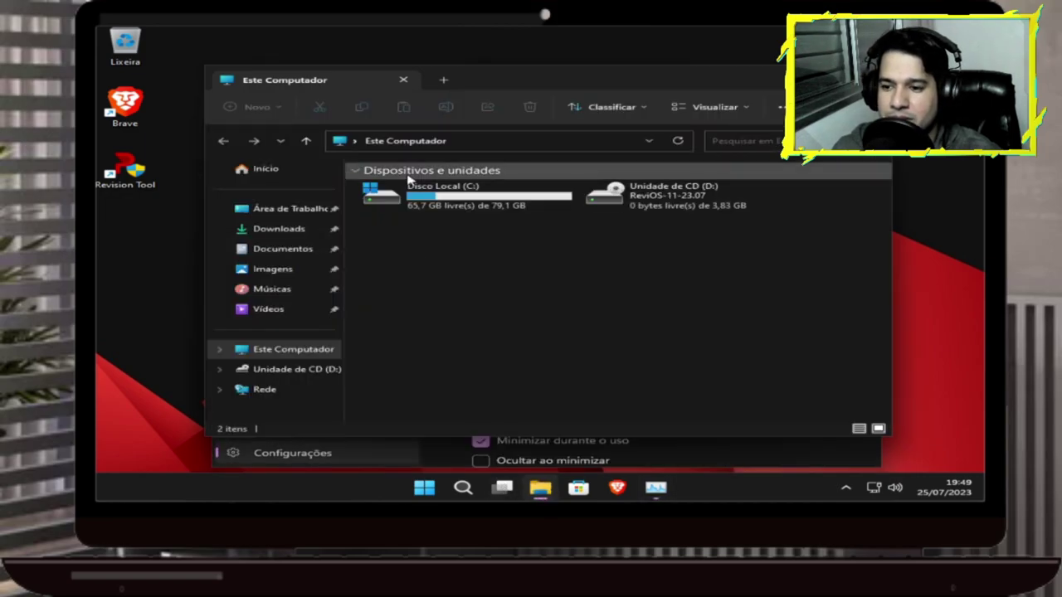
{"action": "right_click", "coordinate": [415, 194]}
{"action": "left_click", "coordinate": [504, 397]}
{"action": "left_click_drag", "start_coordinate": [616, 171], "coordinate": [519, 117]}
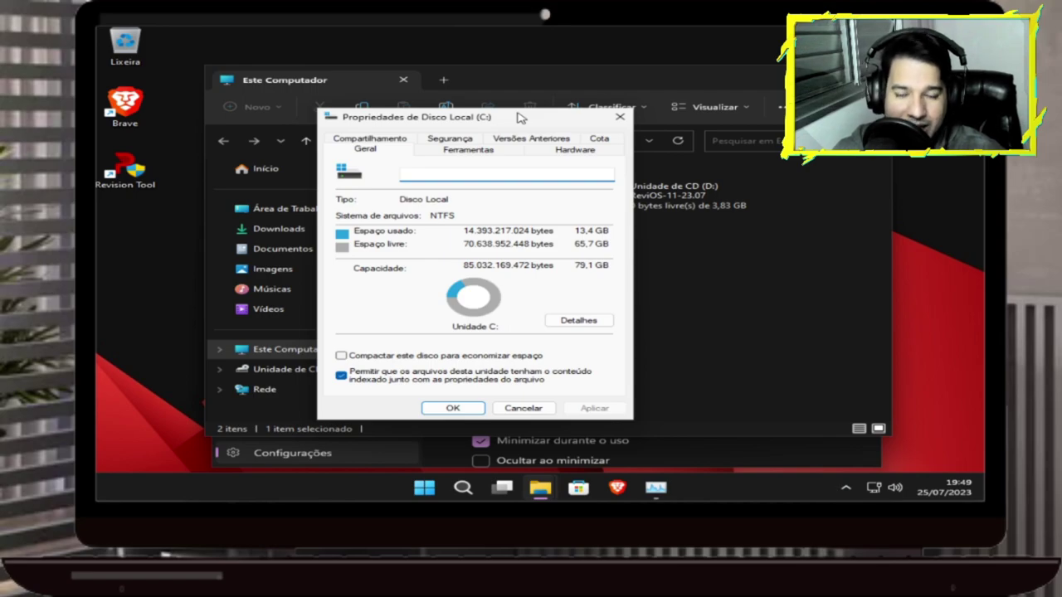
{"action": "left_click", "coordinate": [620, 117]}
- Inspect the properties of the CD drive (D:) ReviOS-11-23.07 in Este Computador
{"action": "left_click", "coordinate": [609, 107]}
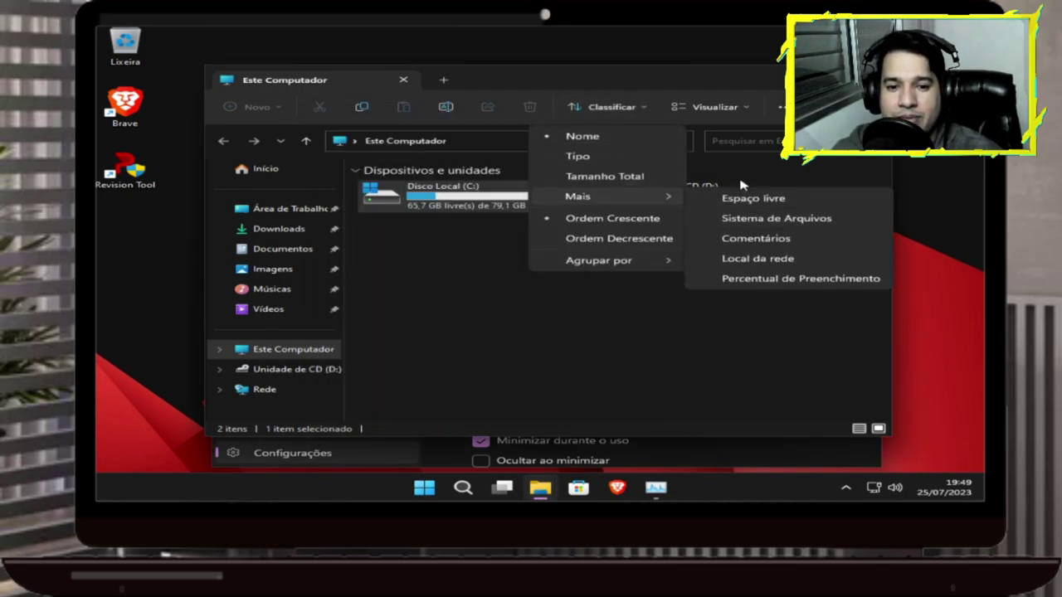
{"action": "left_click", "coordinate": [655, 352]}
{"action": "right_click", "coordinate": [687, 201]}
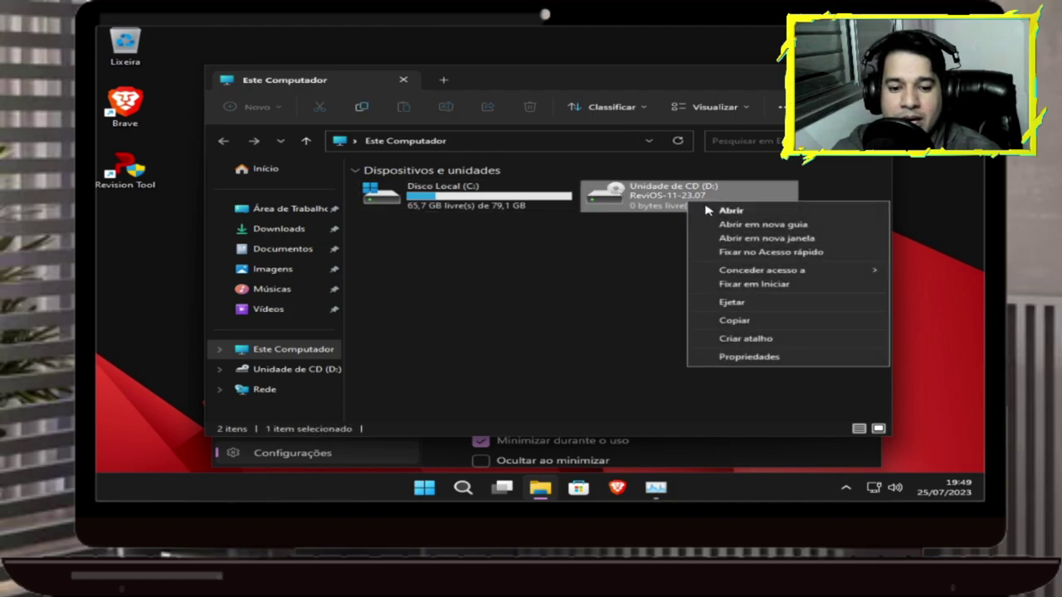
{"action": "left_click", "coordinate": [763, 359]}
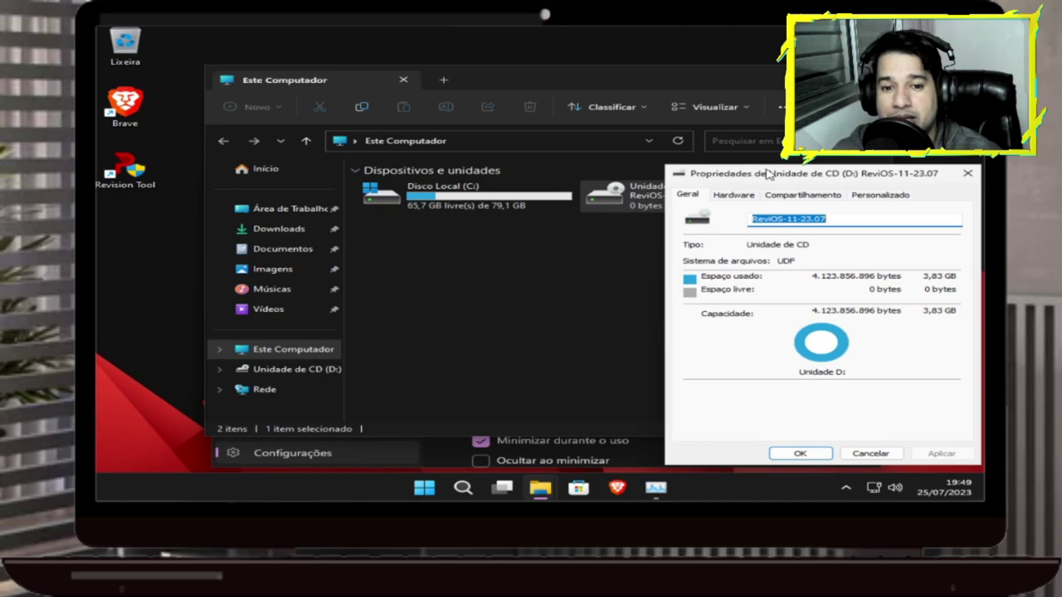
{"action": "left_click_drag", "start_coordinate": [774, 171], "coordinate": [379, 109]}
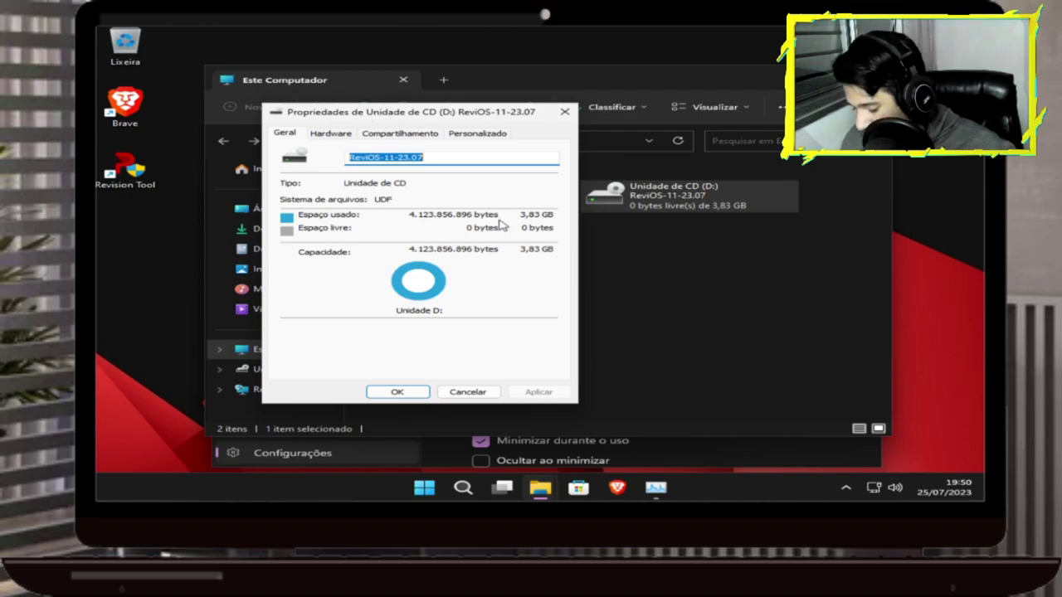
- Run winver to check the Windows version, and clear the open windows from the desktop
{"action": "key", "text": "super+r"}
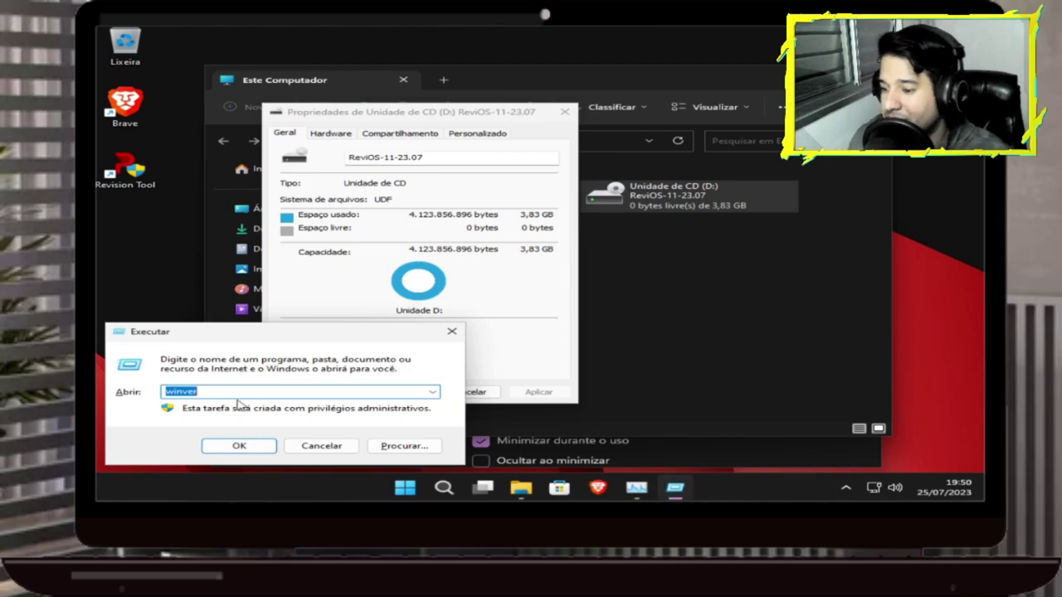
{"action": "left_click", "coordinate": [239, 446]}
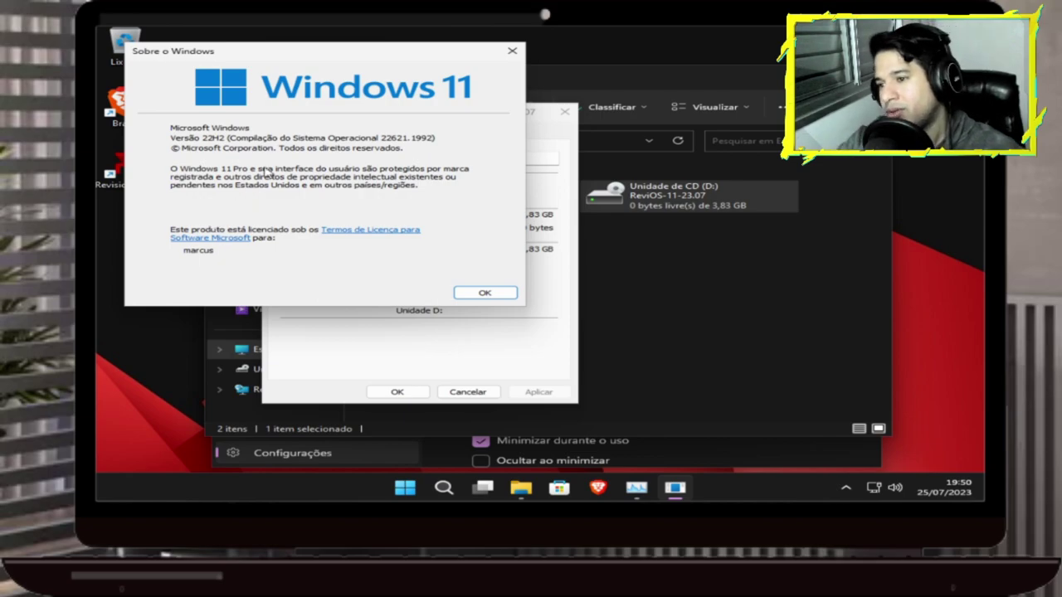
{"action": "left_click", "coordinate": [513, 52]}
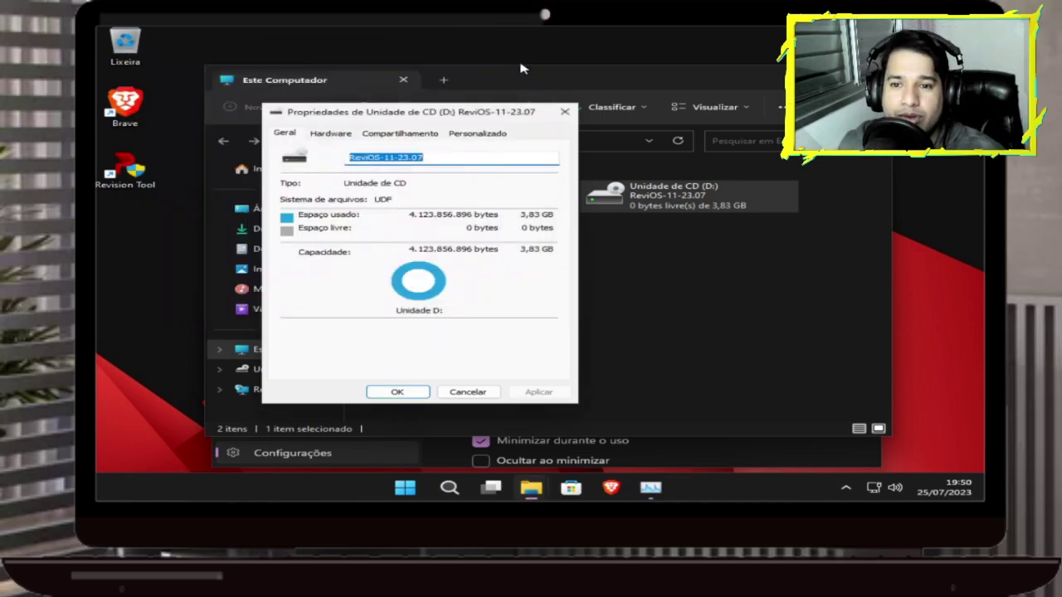
{"action": "left_click", "coordinate": [564, 111]}
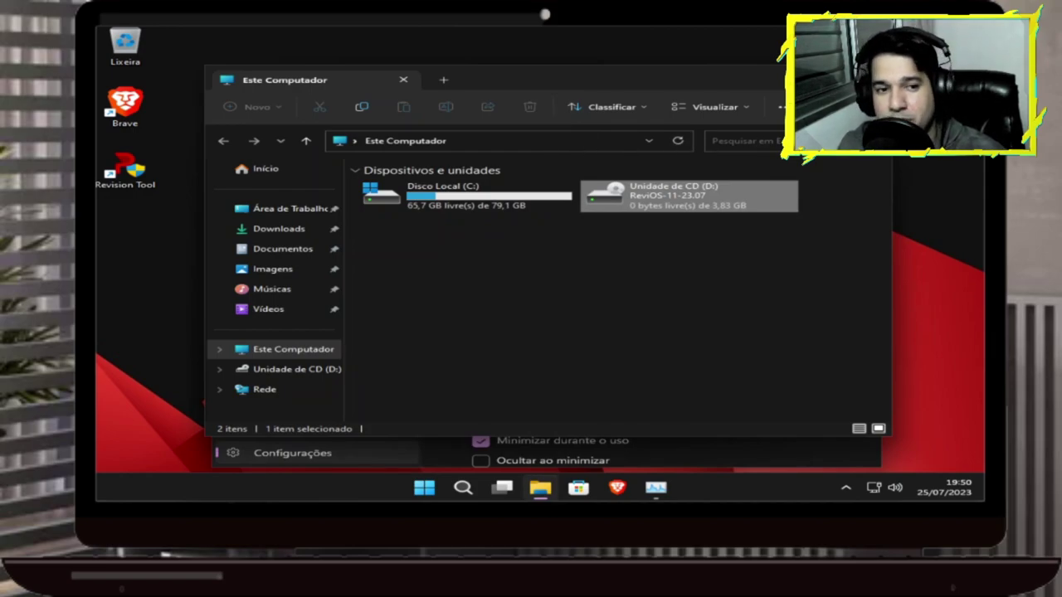
{"action": "key", "text": "super+Down"}
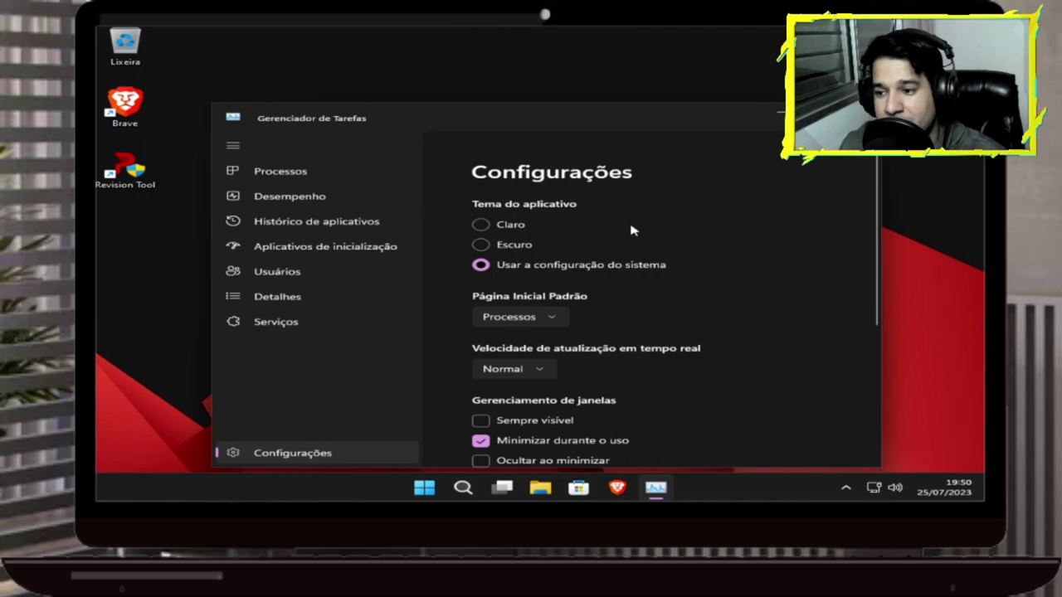
{"action": "left_click", "coordinate": [858, 118]}
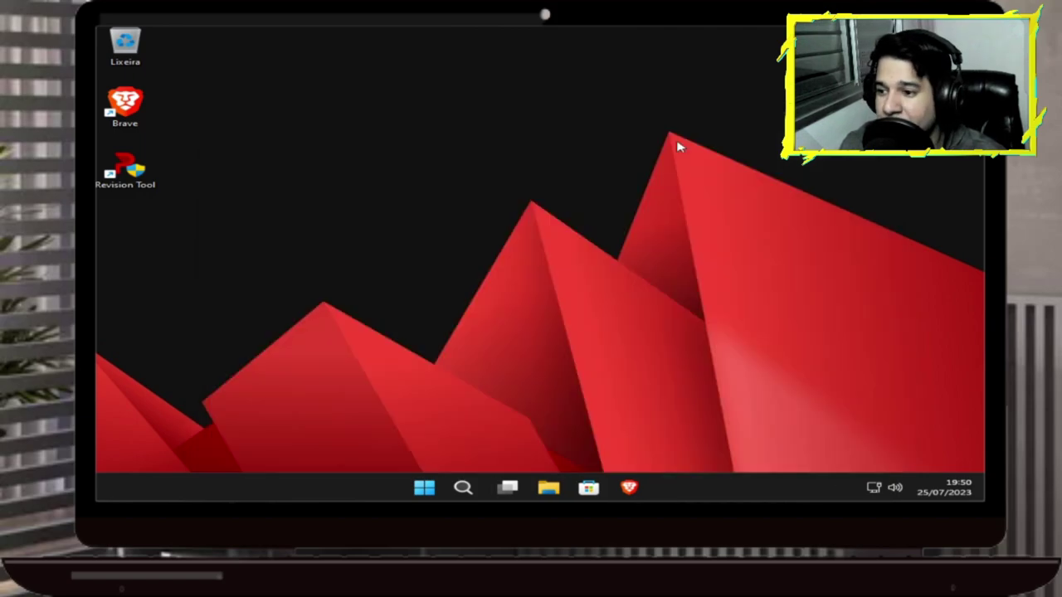
- Open the desktop's Personalização settings to view the available themes, and close them
{"action": "right_click", "coordinate": [365, 262]}
{"action": "left_click", "coordinate": [443, 396]}
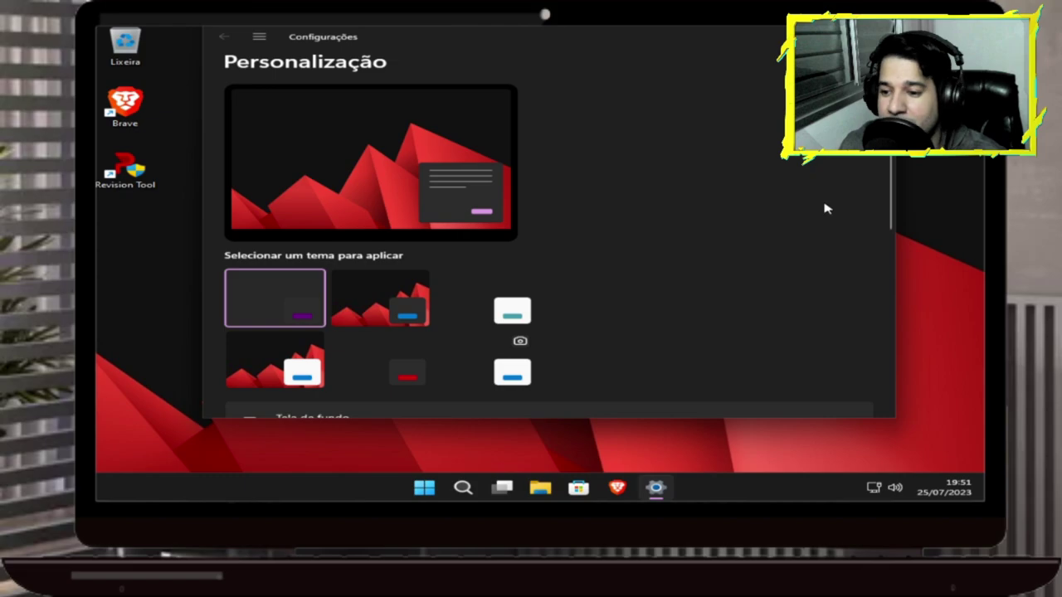
{"action": "key", "text": "alt+F4"}
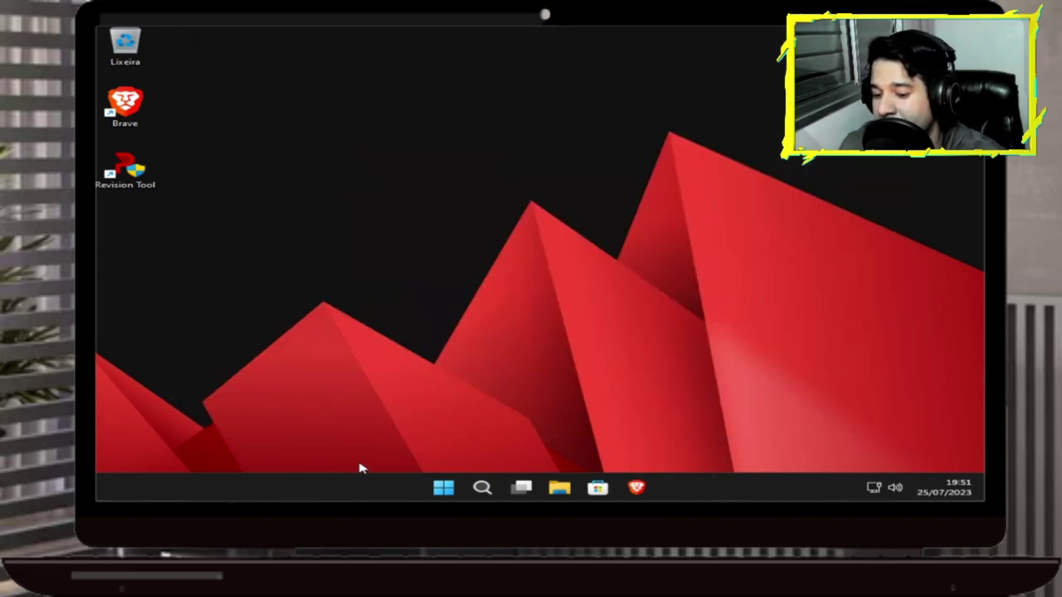
{"action": "left_click", "coordinate": [443, 487]}
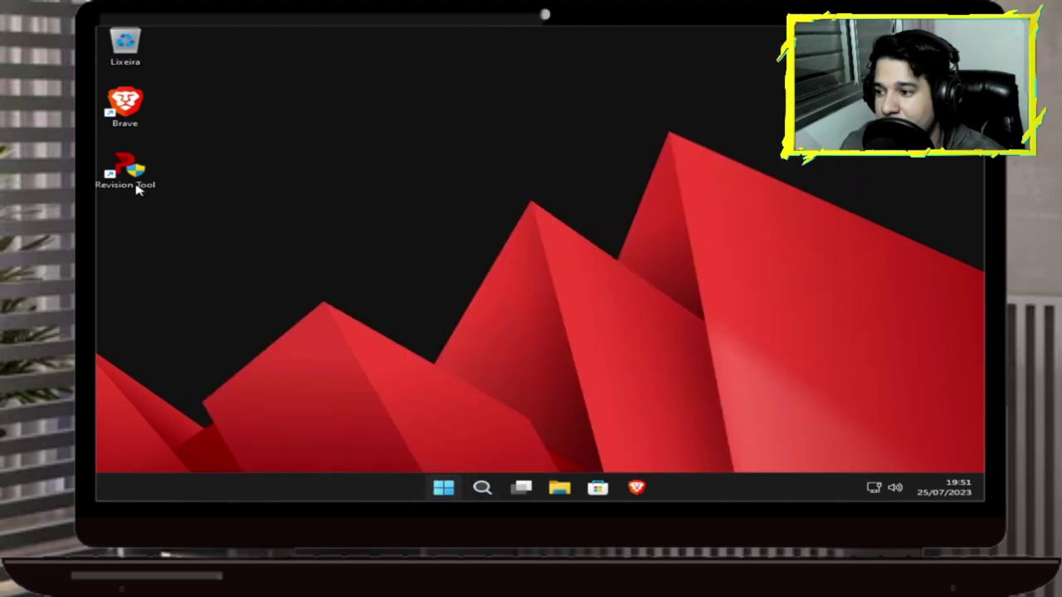
- Open Revision Tool from the desktop and review its Windows Updates and Performance settings
{"action": "left_click", "coordinate": [116, 170]}
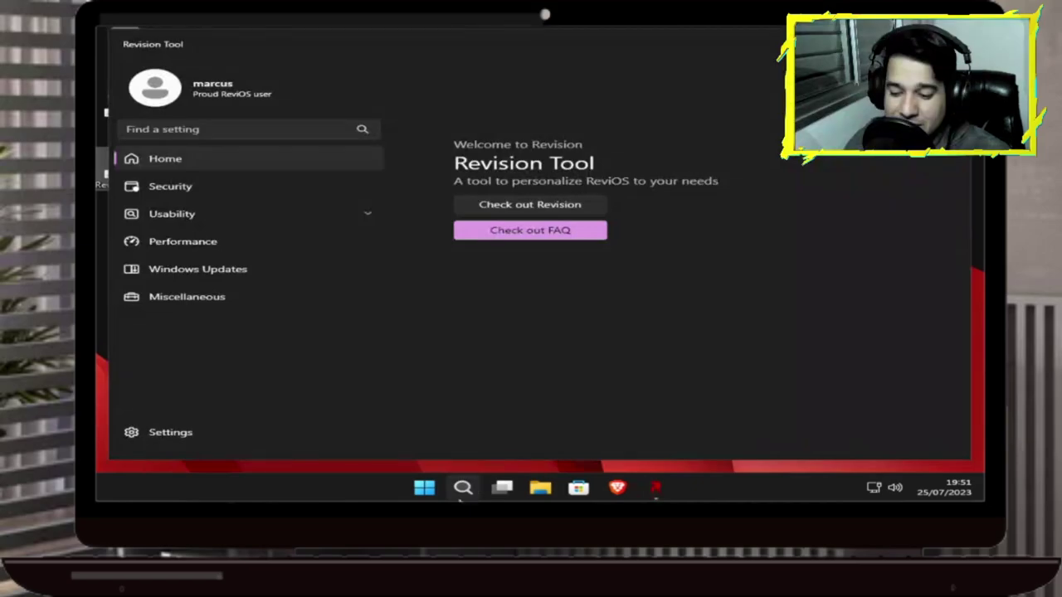
{"action": "left_click", "coordinate": [211, 280]}
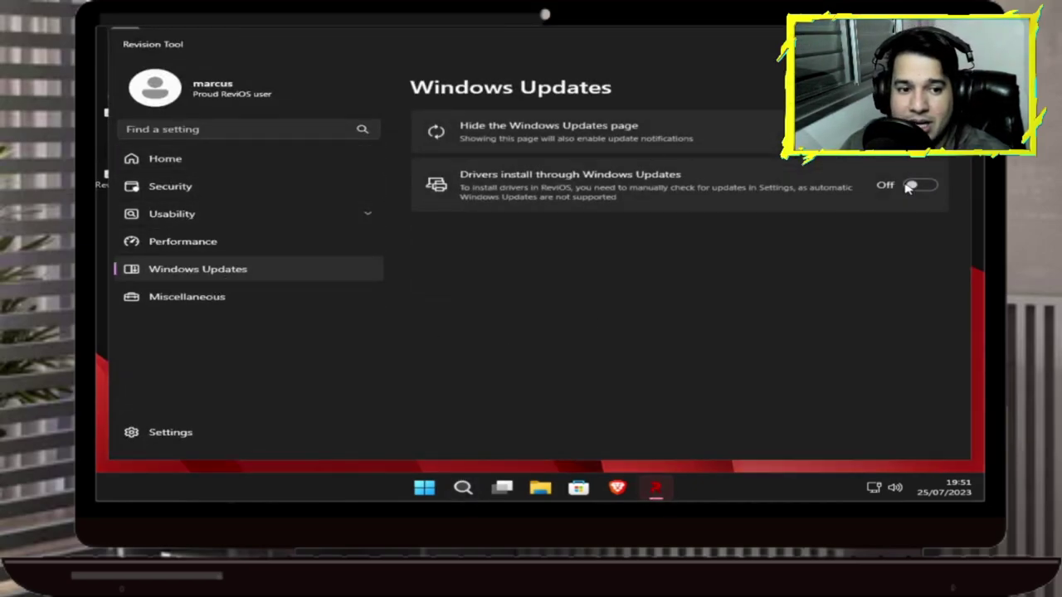
{"action": "left_click", "coordinate": [207, 248]}
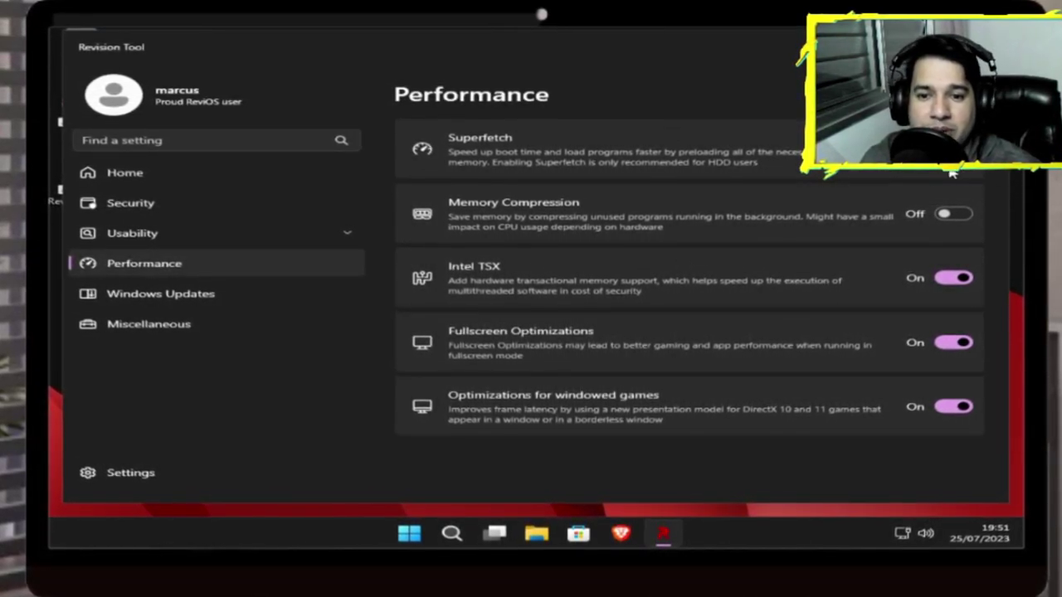
{"action": "left_click", "coordinate": [151, 292]}
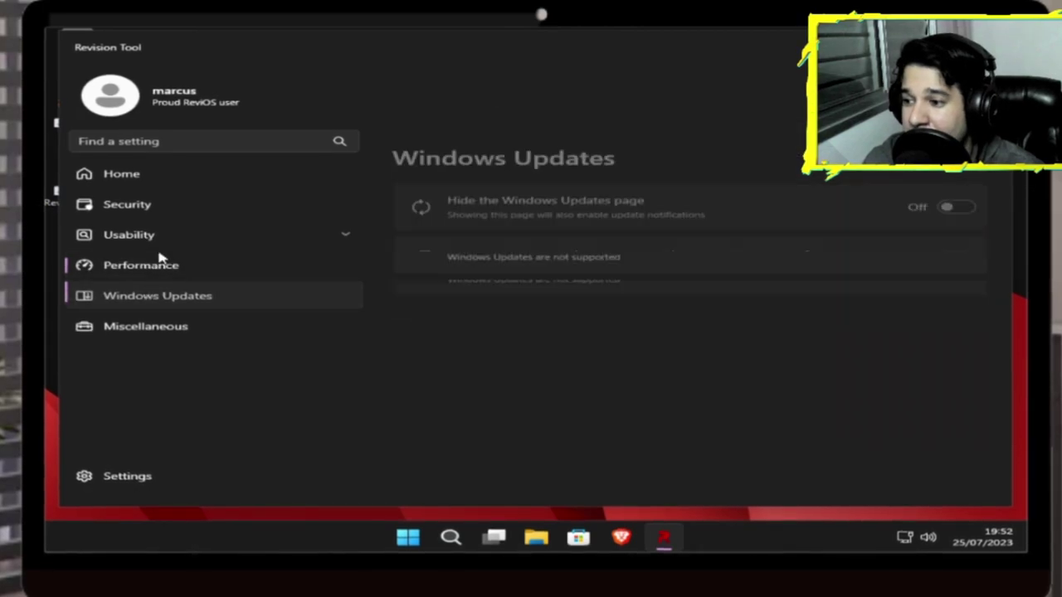
- Toggle Windows Defender on Revision Tool's Security page, accept the restart notices, and close the tool
{"action": "left_click", "coordinate": [128, 206]}
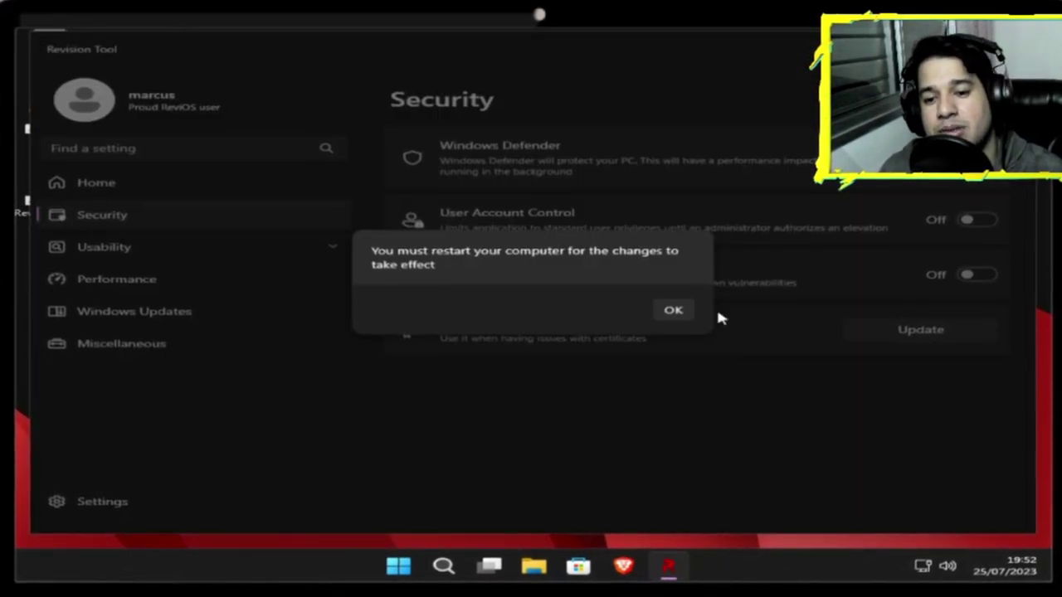
{"action": "left_click", "coordinate": [675, 312]}
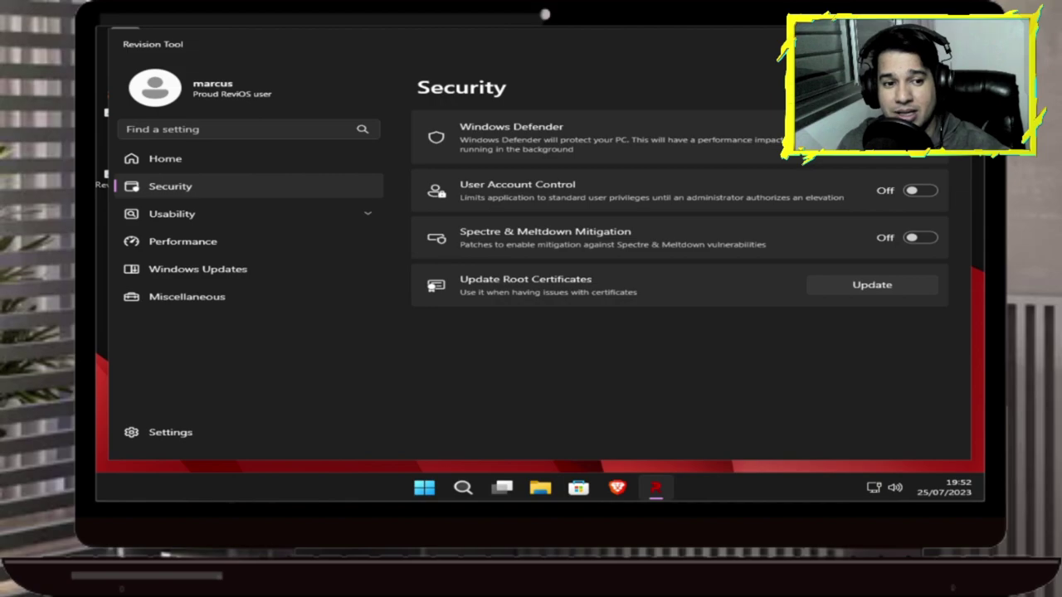
{"action": "left_click", "coordinate": [988, 170]}
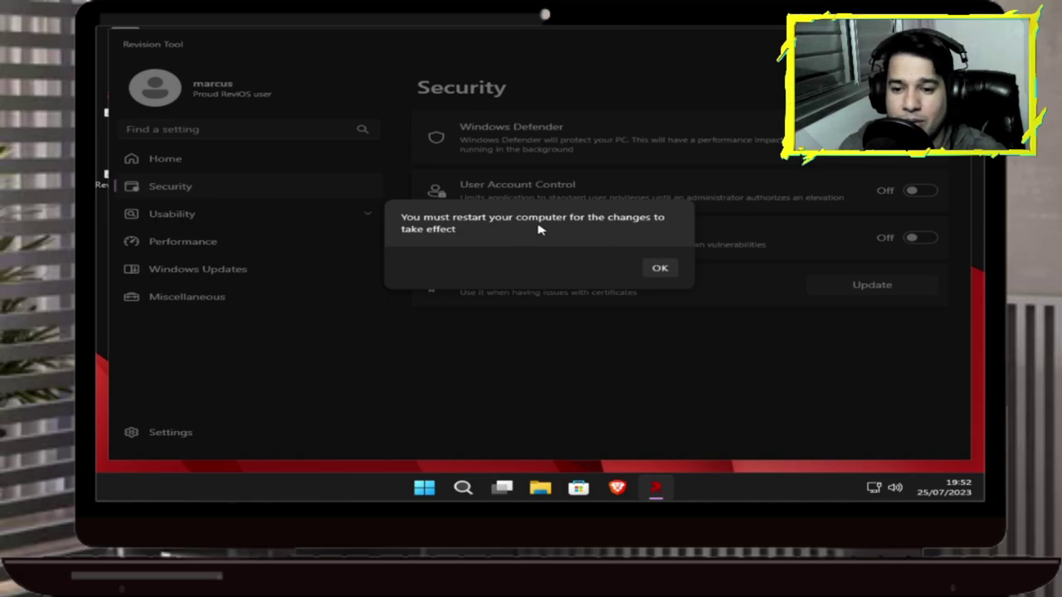
{"action": "left_click", "coordinate": [659, 270]}
{"action": "left_click", "coordinate": [178, 160]}
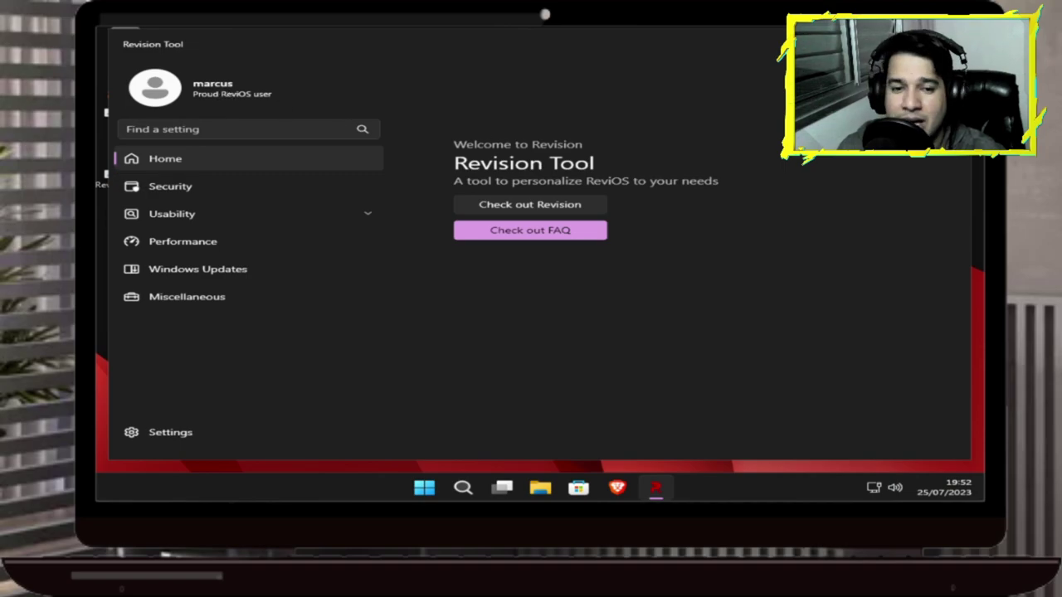
{"action": "key", "text": "alt+F4"}
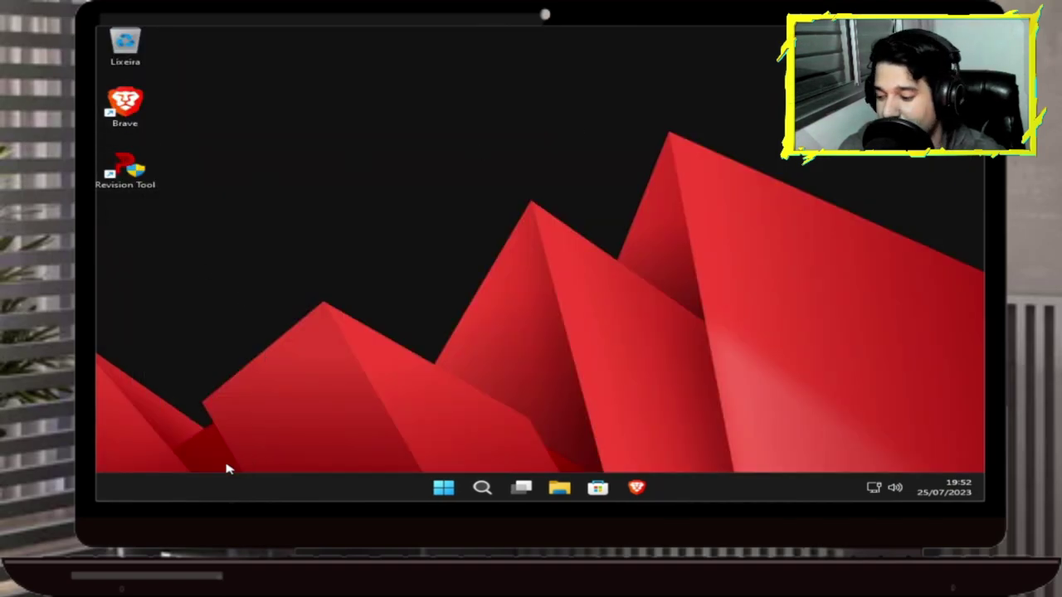
- Open Programas e Recursos in the Painel de Controle to examine the installed programs
{"action": "left_click", "coordinate": [444, 488]}
{"action": "left_click", "coordinate": [482, 488]}
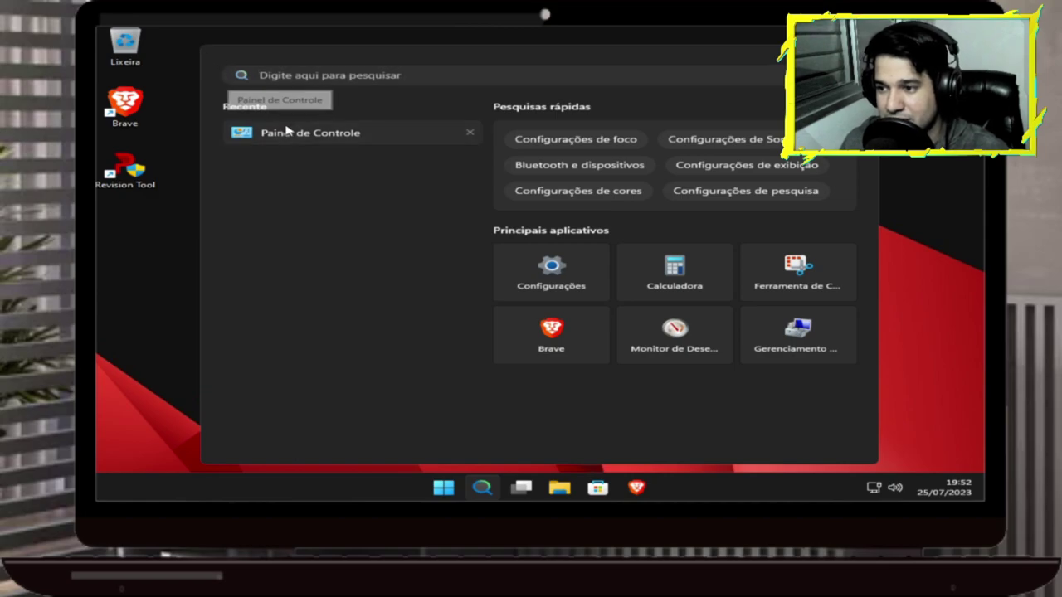
{"action": "left_click", "coordinate": [298, 131]}
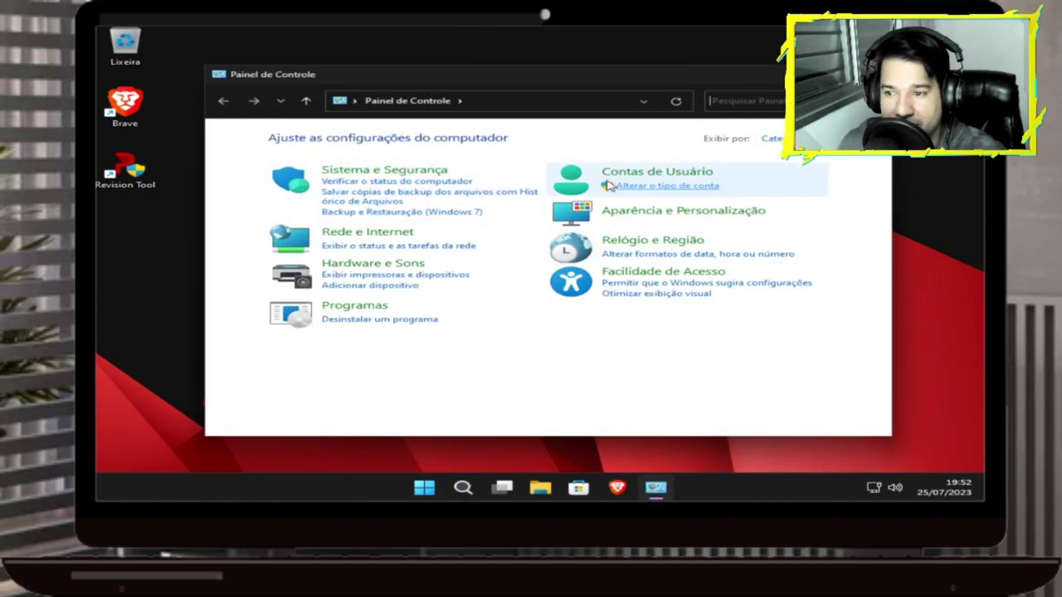
{"action": "left_click", "coordinate": [393, 323]}
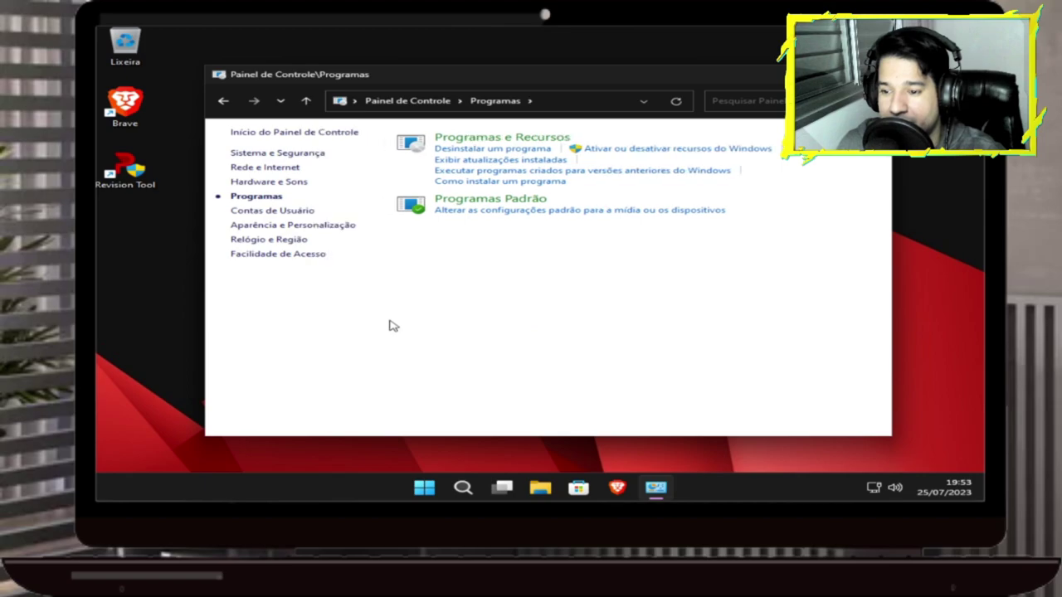
{"action": "left_click", "coordinate": [525, 139]}
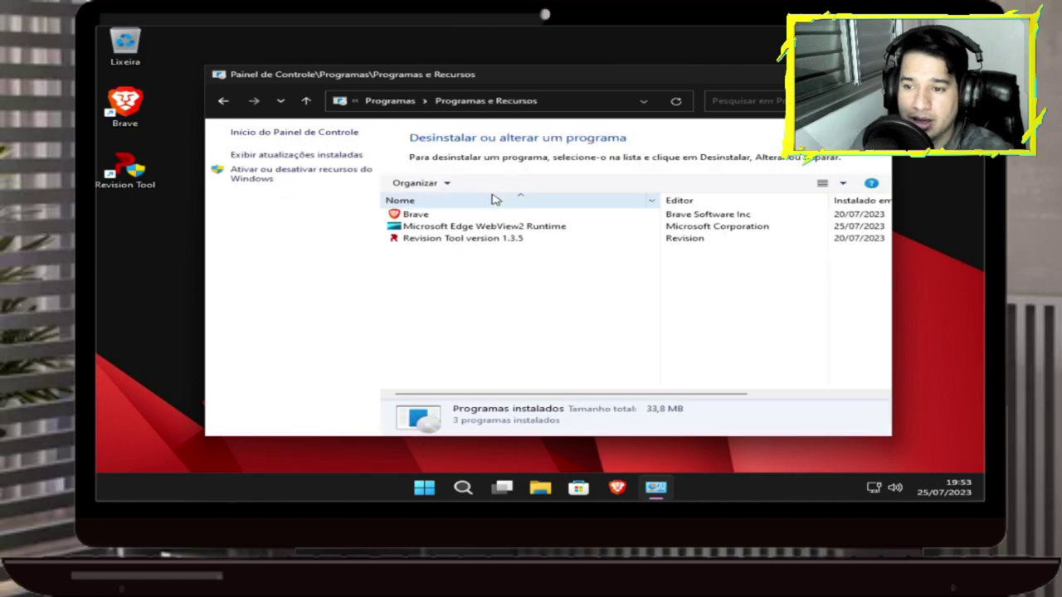
- View the installed Windows updates from Programas e Recursos, and close both the Configurações and Painel de Controle windows
{"action": "left_click", "coordinate": [325, 156]}
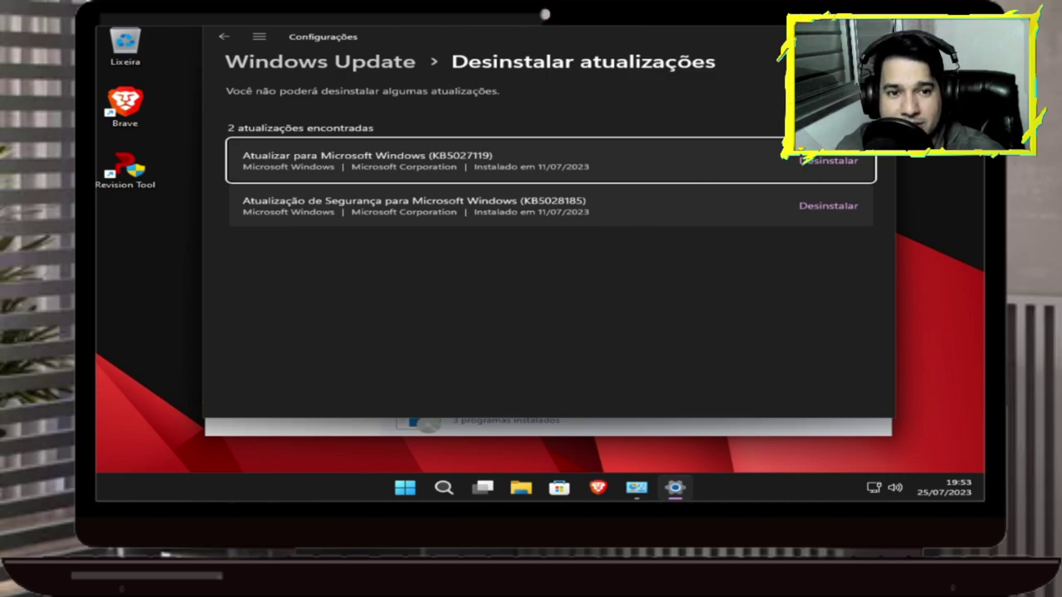
{"action": "key", "text": "alt+F4"}
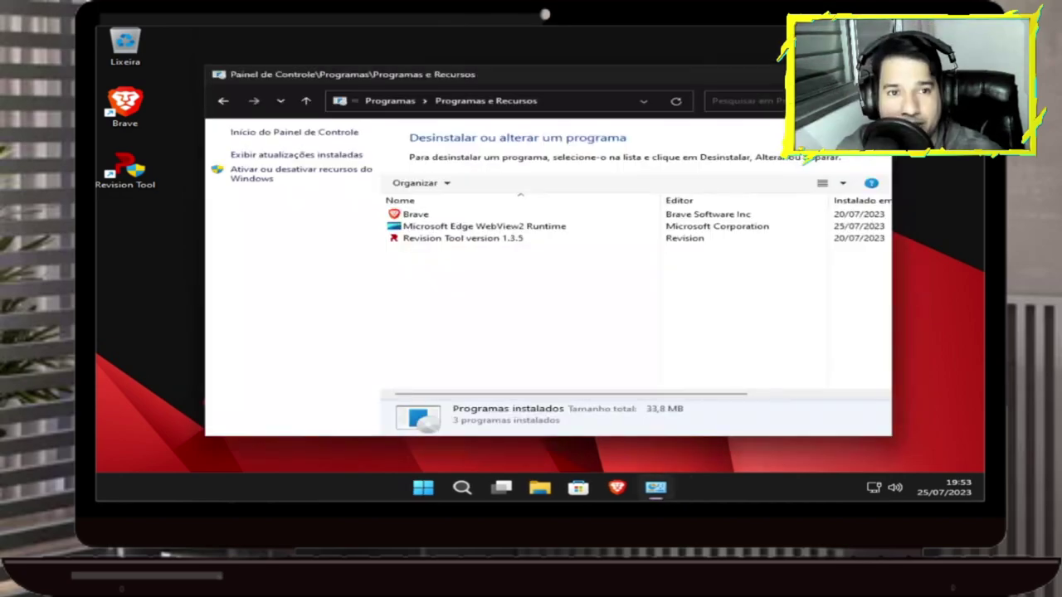
{"action": "key", "text": "alt+F4"}
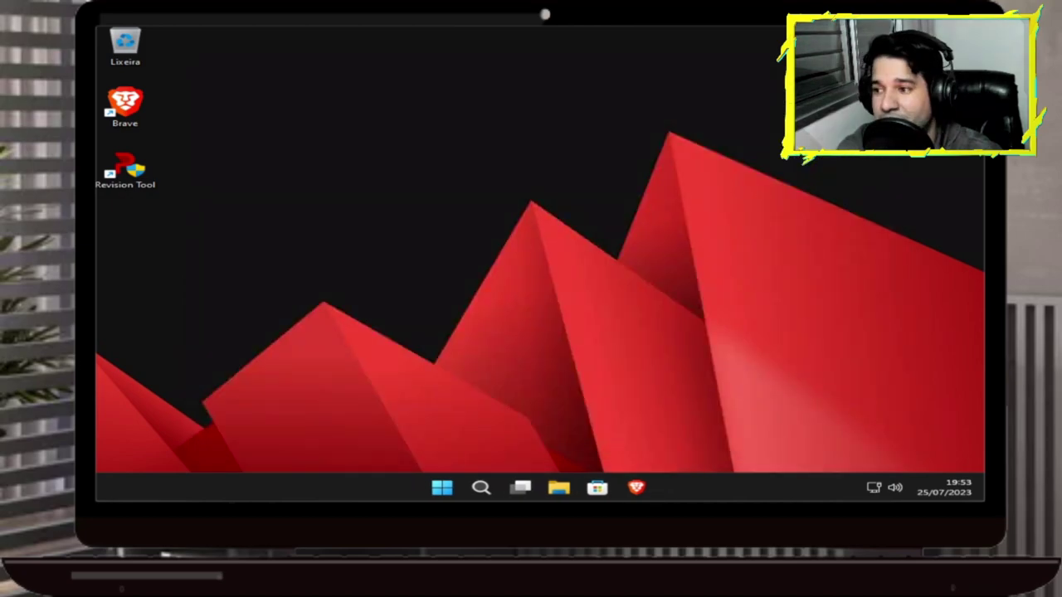
- Open Microsoft Store, examine the complete Todos os aplicativos list of installed apps, and return to the Store window
{"action": "left_click", "coordinate": [597, 488]}
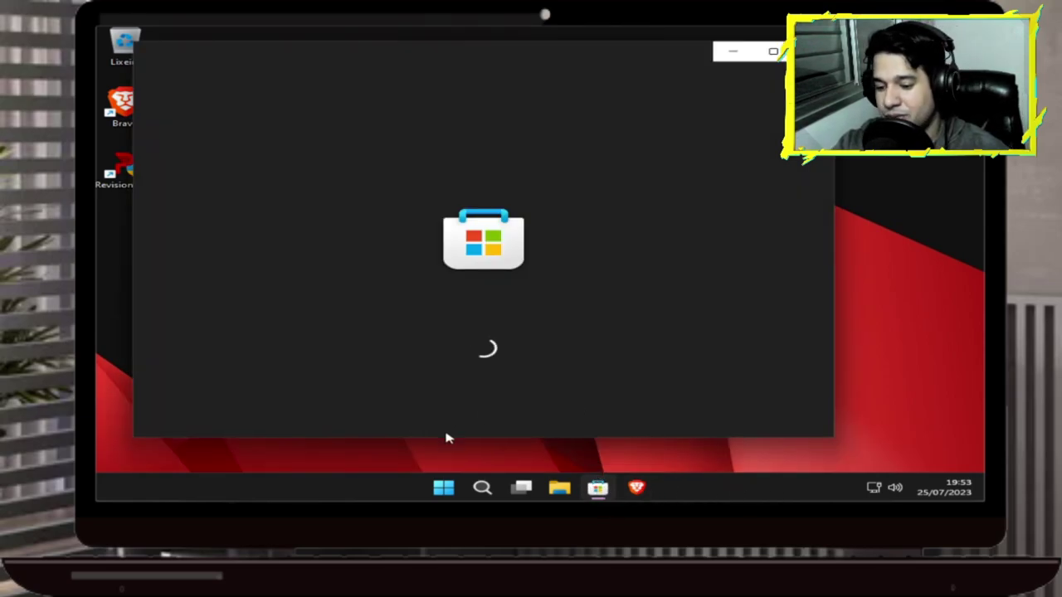
{"action": "left_click", "coordinate": [445, 487]}
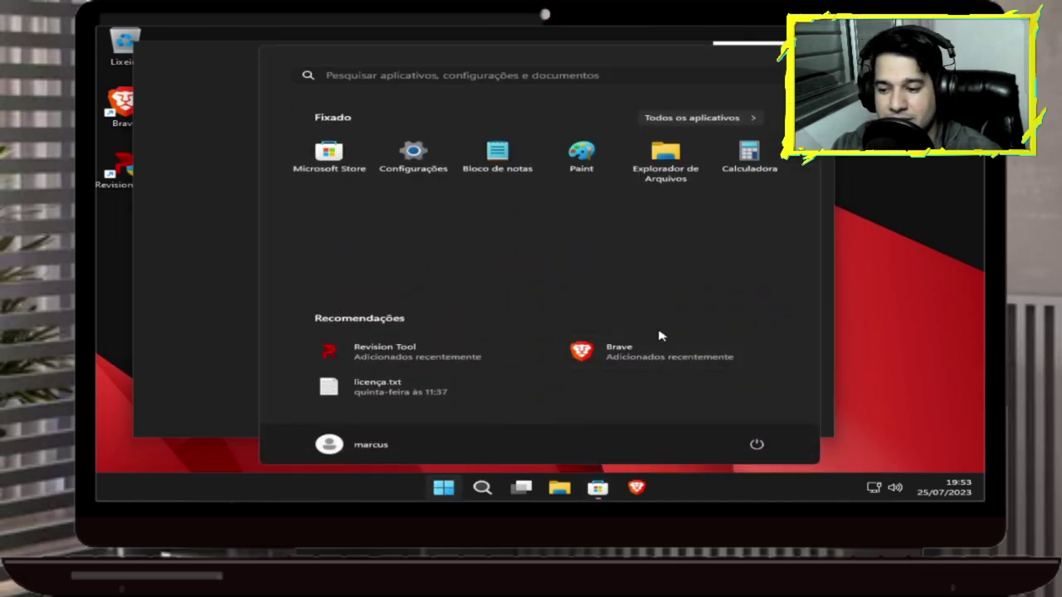
{"action": "left_click", "coordinate": [741, 123]}
{"action": "scroll", "coordinate": [470, 292], "scroll_direction": "down", "scroll_amount": 2}
{"action": "scroll", "coordinate": [498, 294], "scroll_direction": "up", "scroll_amount": 2}
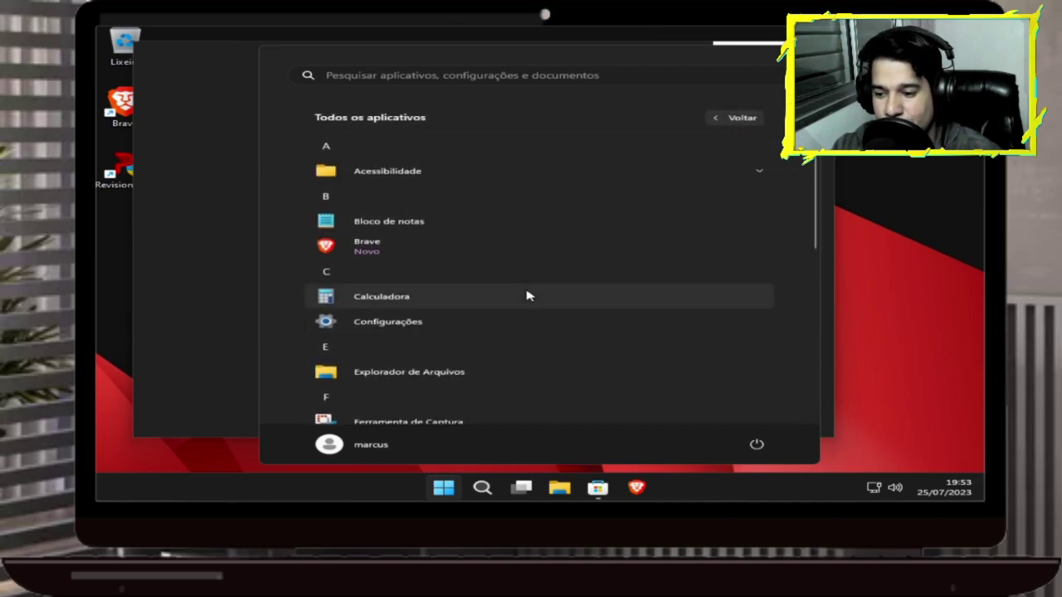
{"action": "scroll", "coordinate": [699, 337], "scroll_direction": "down", "scroll_amount": 3}
{"action": "scroll", "coordinate": [699, 337], "scroll_direction": "up", "scroll_amount": 1}
{"action": "scroll", "coordinate": [746, 349], "scroll_direction": "down", "scroll_amount": 5}
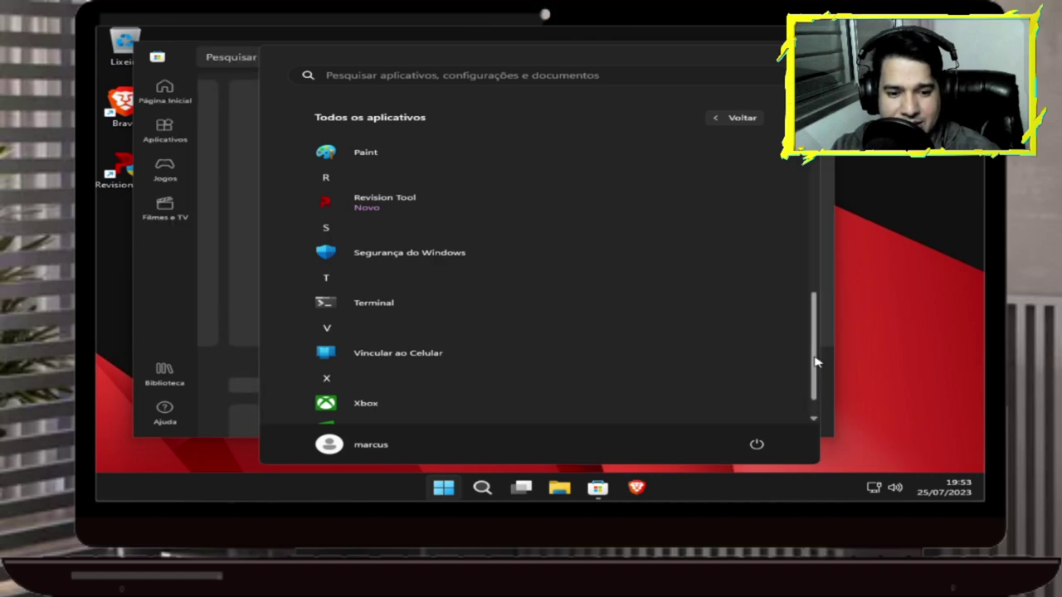
{"action": "scroll", "coordinate": [813, 361], "scroll_direction": "down", "scroll_amount": 1}
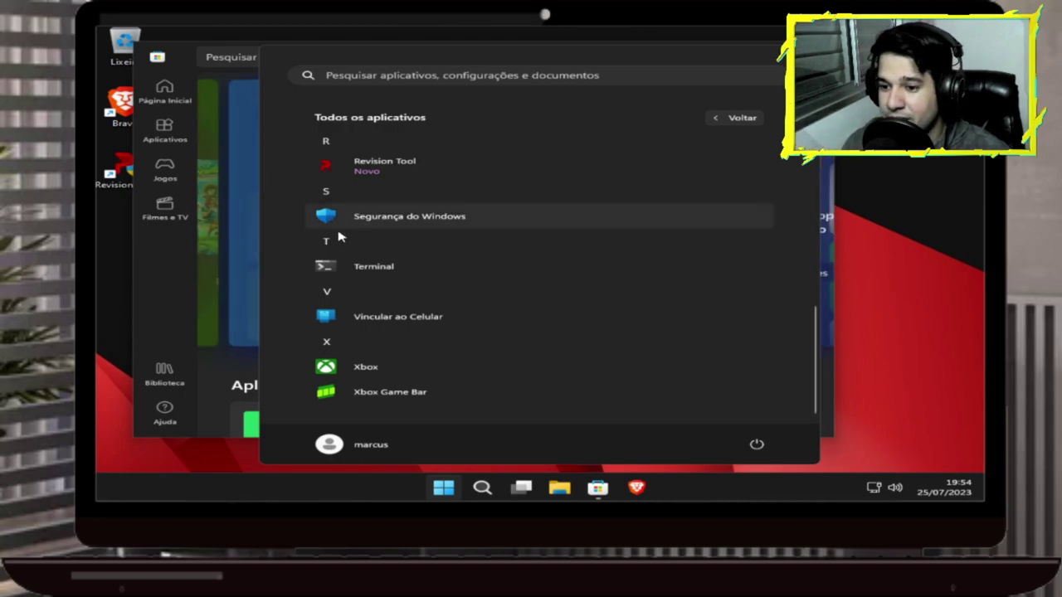
{"action": "left_click", "coordinate": [154, 295]}
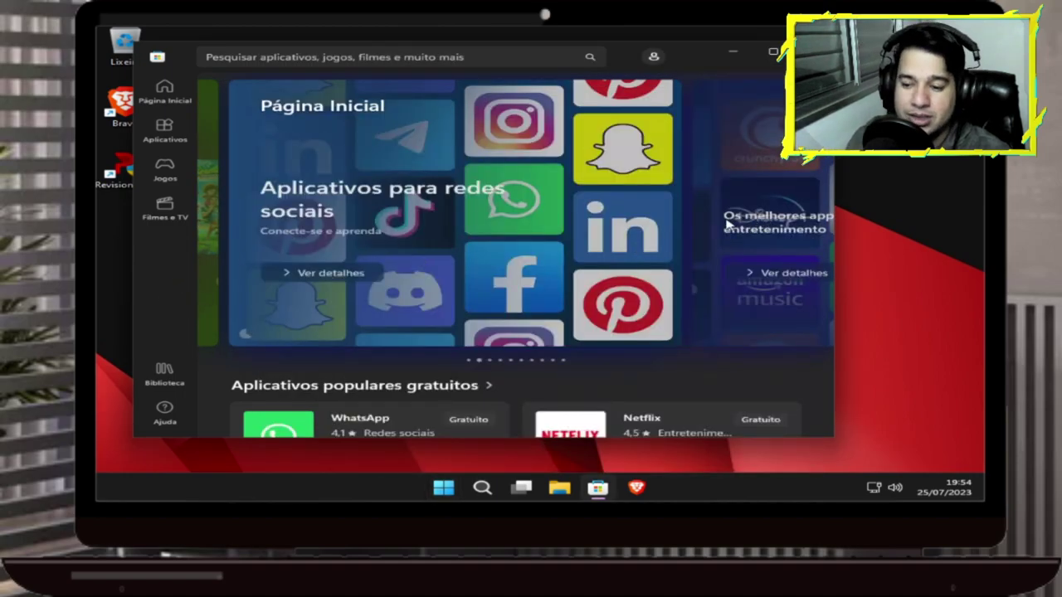